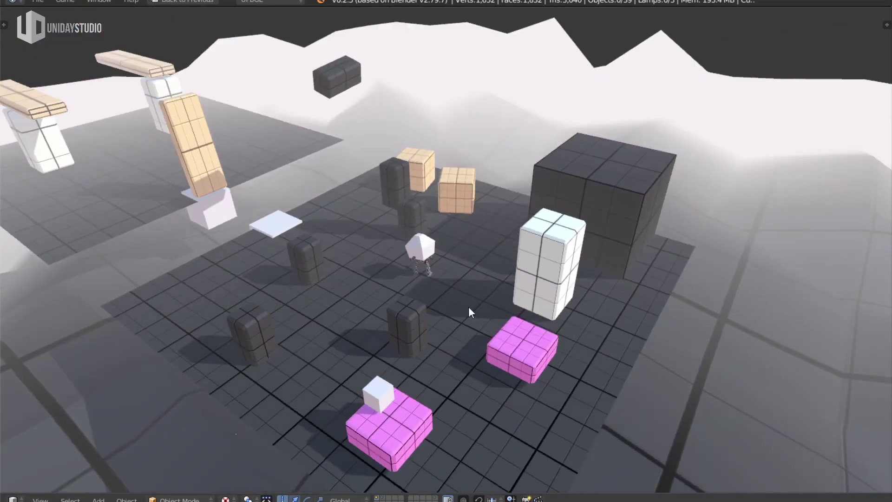
# Step: Zoom in on the level with its two pink platforms in the maximized 3D viewport
pyautogui.scroll(5, 469, 306)
# Step: Select the pink platform, restore the multi-panel layout with an enlarged 3D view, and frame the platform
pyautogui.rightClick(531, 271)
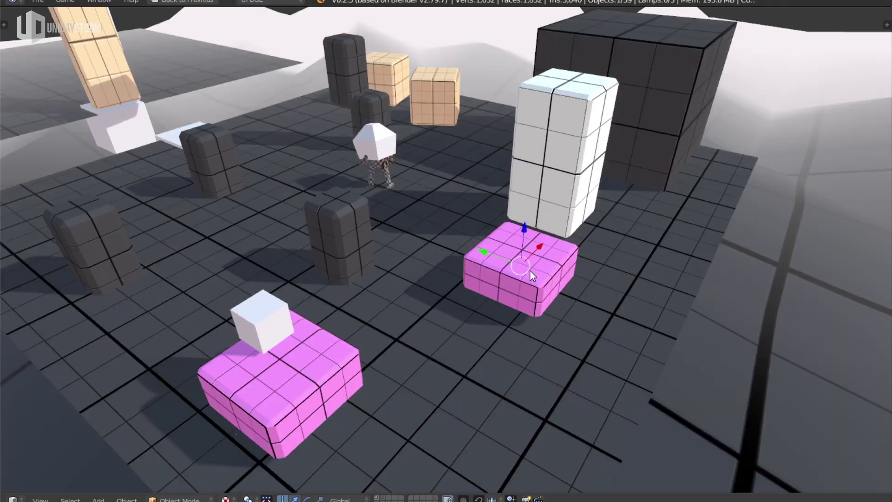
pyautogui.hotkey('shift', 'space')
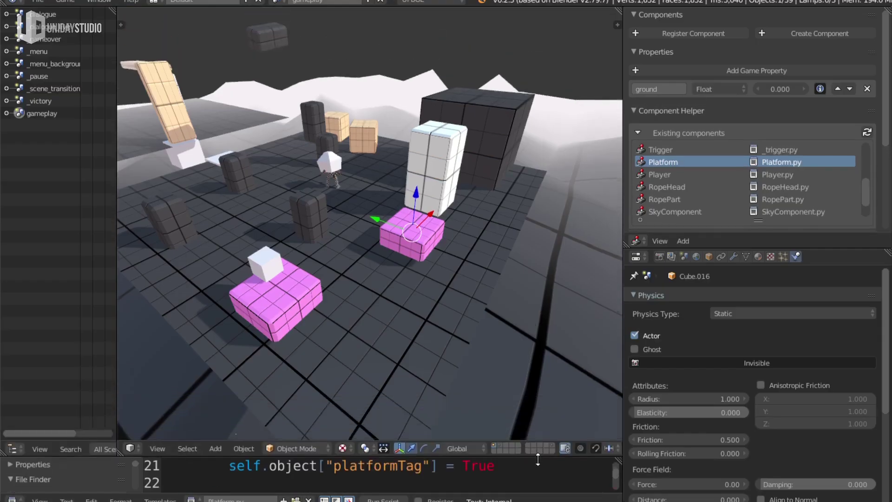
pyautogui.moveTo(554, 370); pyautogui.dragTo(554, 479)
pyautogui.moveTo(453, 294); pyautogui.dragTo(328, 281, button='middle')
pyautogui.scroll(2, 353, 239)
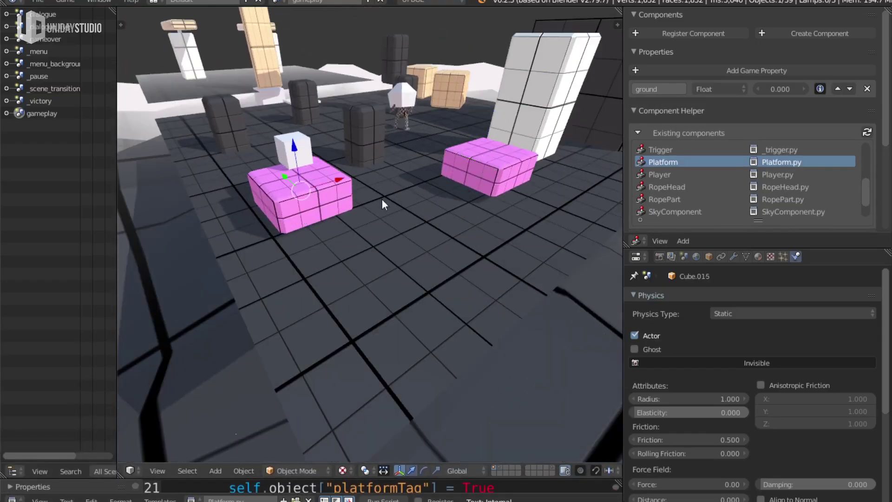
pyautogui.moveTo(360, 211); pyautogui.dragTo(354, 240, button='middle')
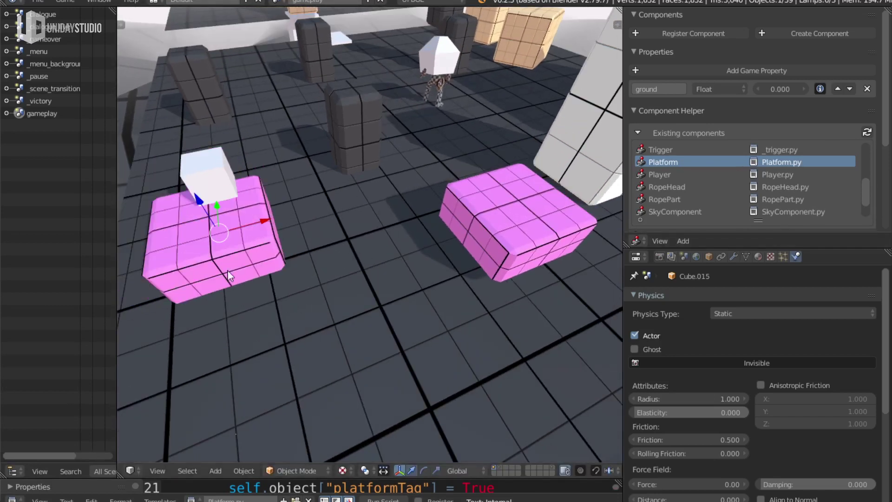
pyautogui.press('KP_Decimal')
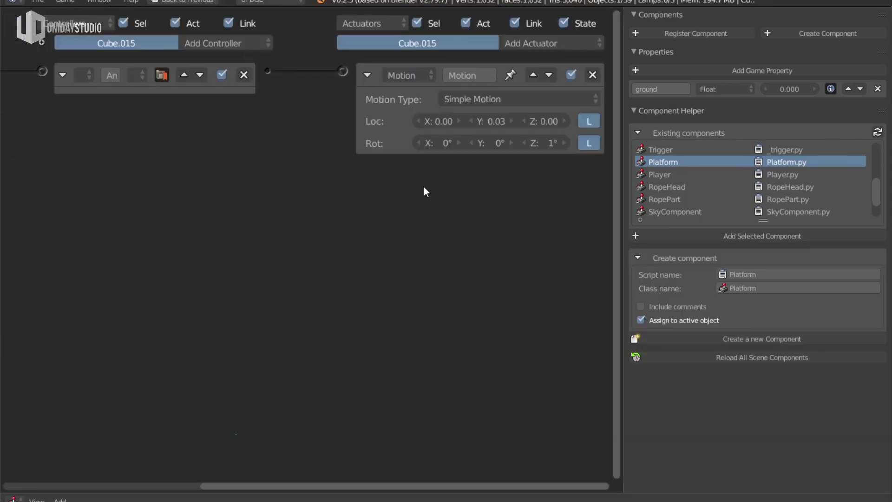
# Step: Inspect the platform's Motion actuator (0.03 on Y, 1° on Z) in the Logic Editor and component list
pyautogui.press('n')
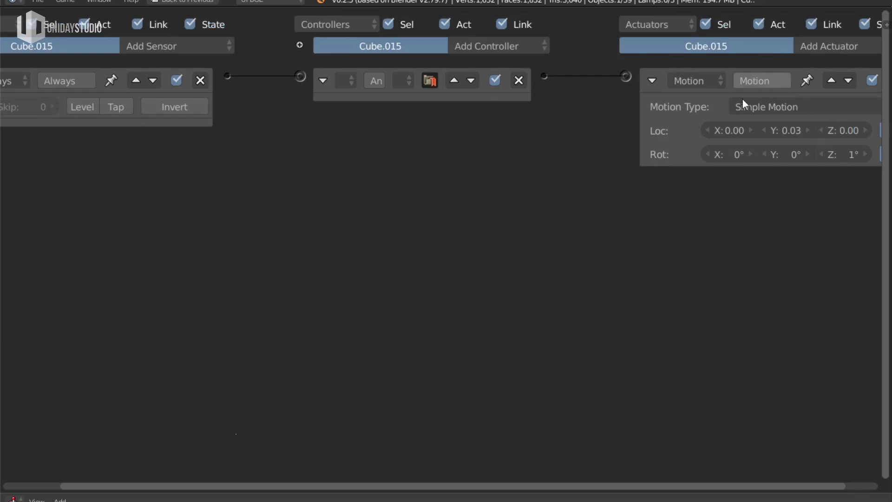
pyautogui.hscroll(5, 491, 160)
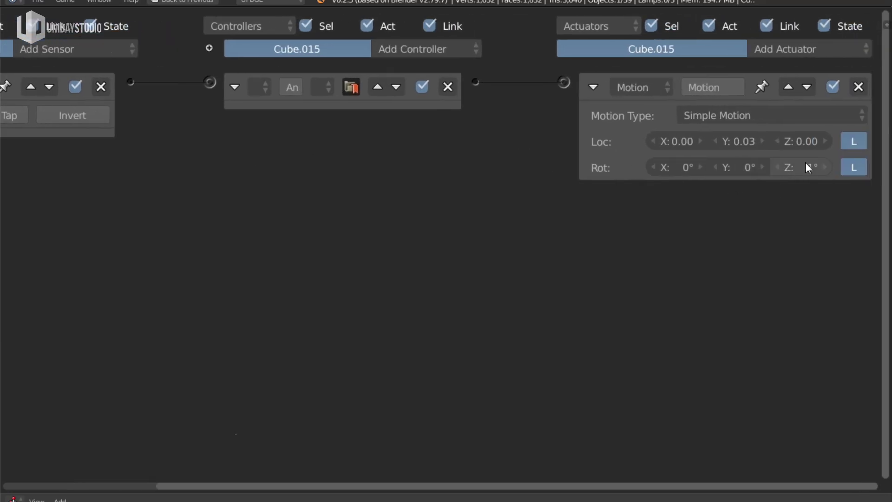
pyautogui.hotkey('ctrl', 'Up')
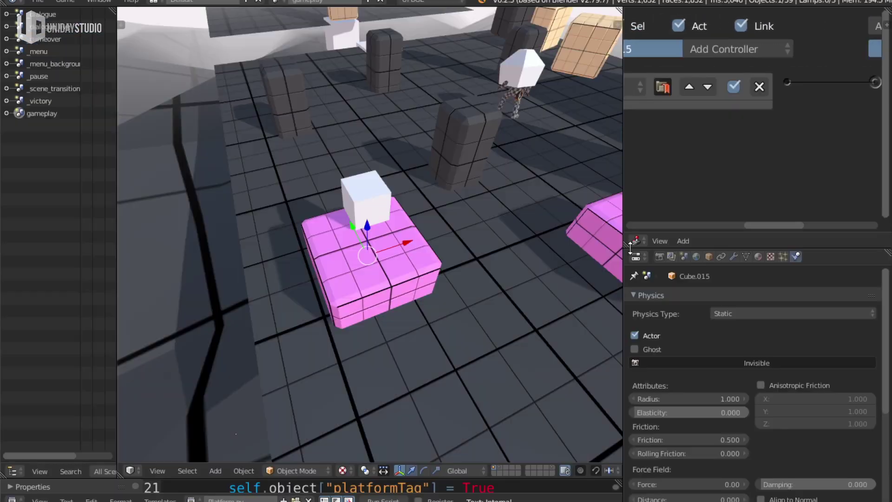
pyautogui.press('n')
pyautogui.scroll(-4, 427, 288)
pyautogui.press('n')
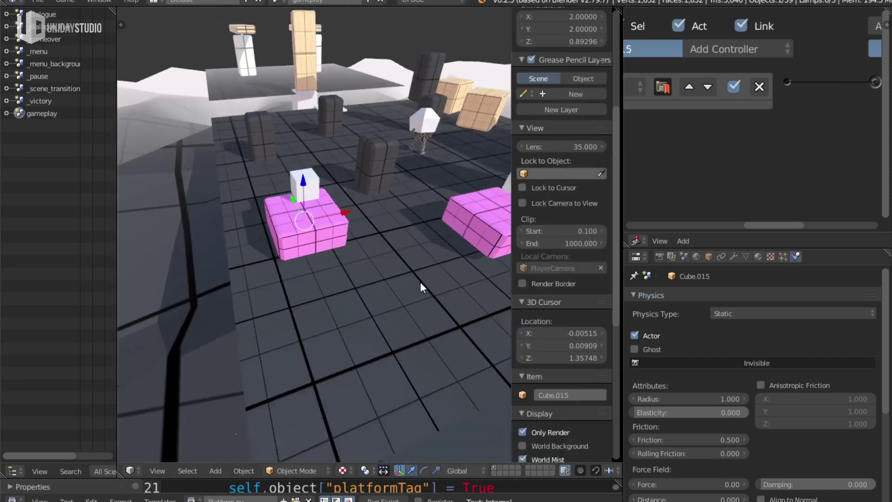
pyautogui.scroll(3, 421, 282)
pyautogui.press('n')
pyautogui.scroll(3, 437, 198)
pyautogui.moveTo(436, 199)
pyautogui.mouseDown(button='middle')
pyautogui.moveTo(356, 230)
pyautogui.moveTo(370, 228)
pyautogui.mouseUp(button='middle')
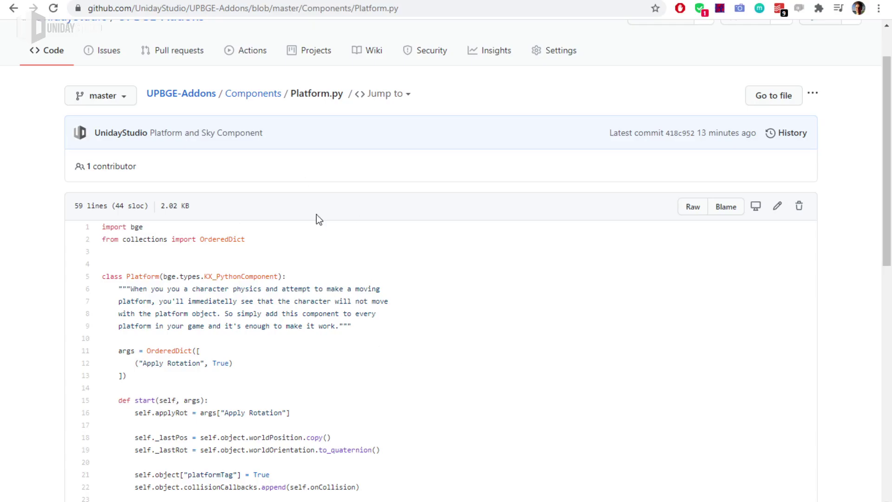
# Step: Scroll through the raw Platform.py script from UPBGE-Addons and select all of its code
pyautogui.scroll(-4, 466, 342)
pyautogui.scroll(5, 40, 240)
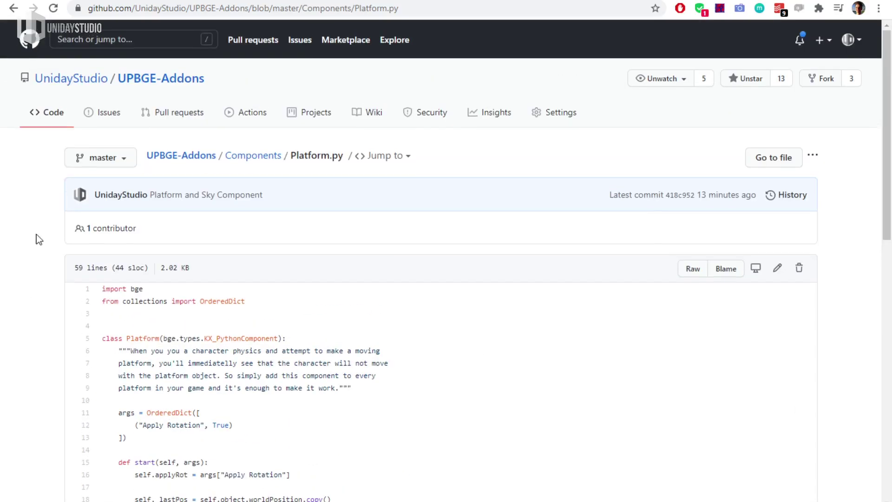
pyautogui.scroll(-3, 511, 306)
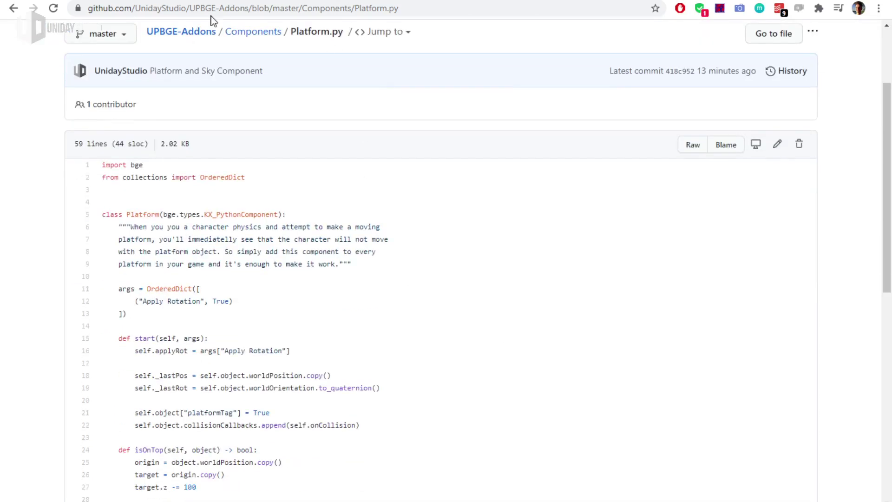
pyautogui.moveTo(225, 253); pyautogui.dragTo(111, 226)
pyautogui.click(525, 289)
pyautogui.scroll(3, 705, 357)
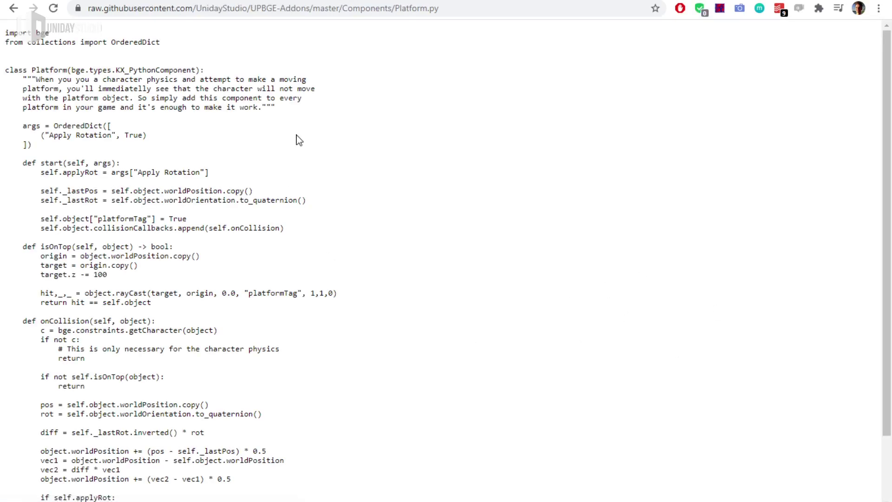
pyautogui.hotkey('ctrl', 'a')
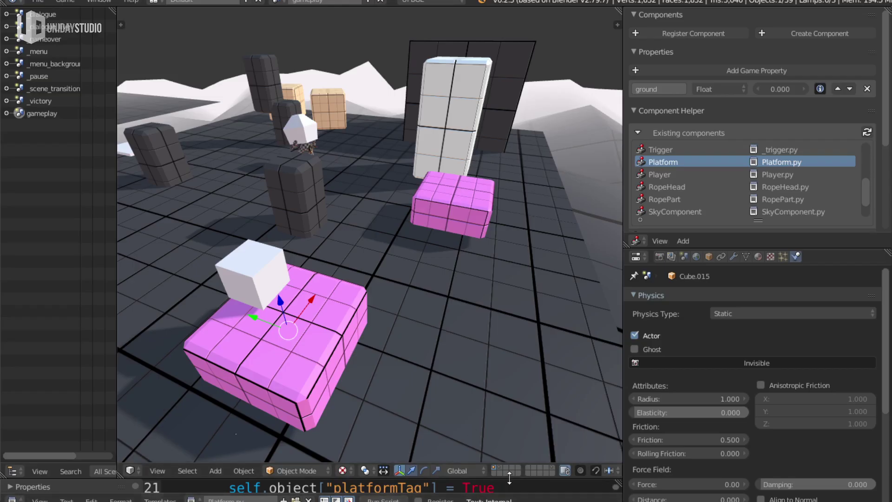
pyautogui.moveTo(507, 479); pyautogui.dragTo(473, 363)
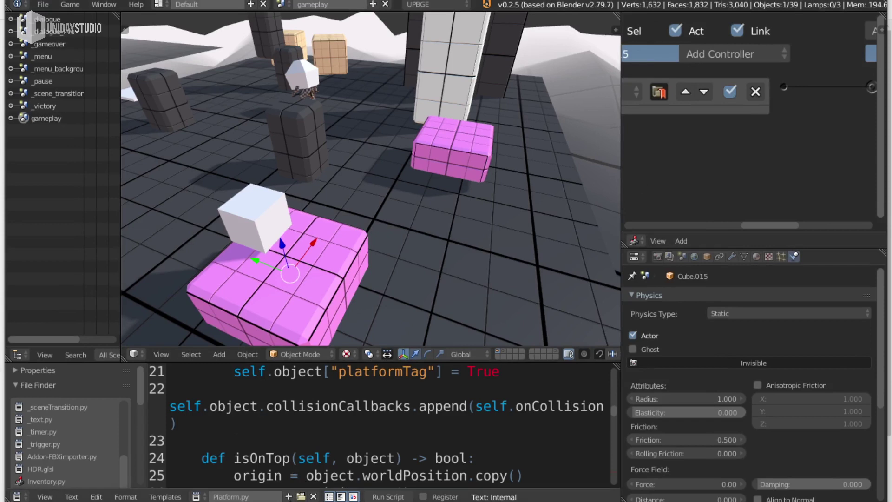
pyautogui.click(288, 497)
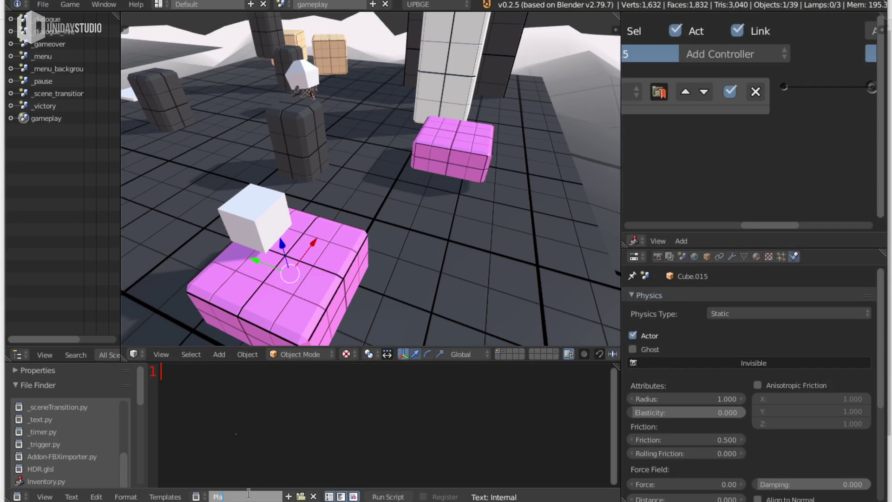
pyautogui.click(313, 496)
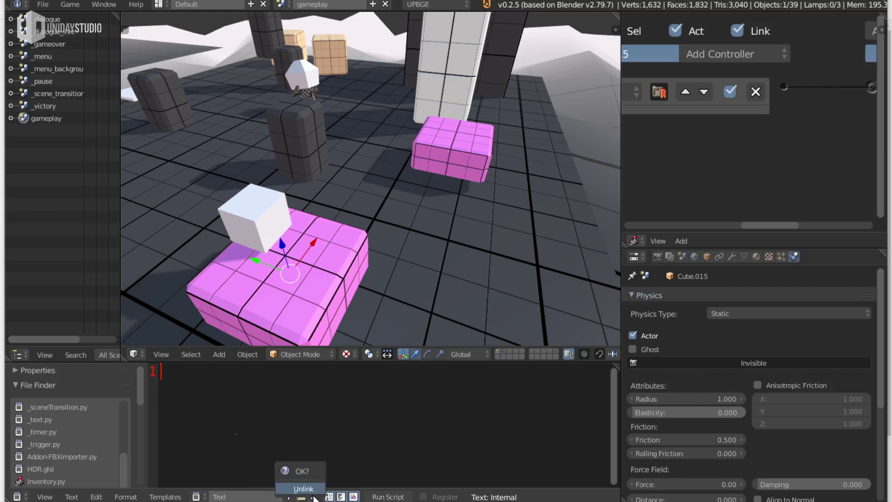
pyautogui.click(303, 488)
pyautogui.click(197, 497)
pyautogui.write('pla')
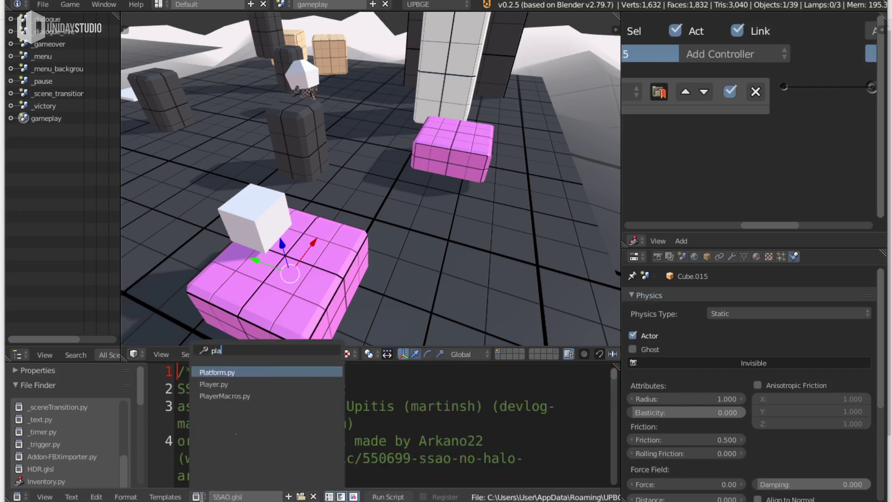
pyautogui.press('Return')
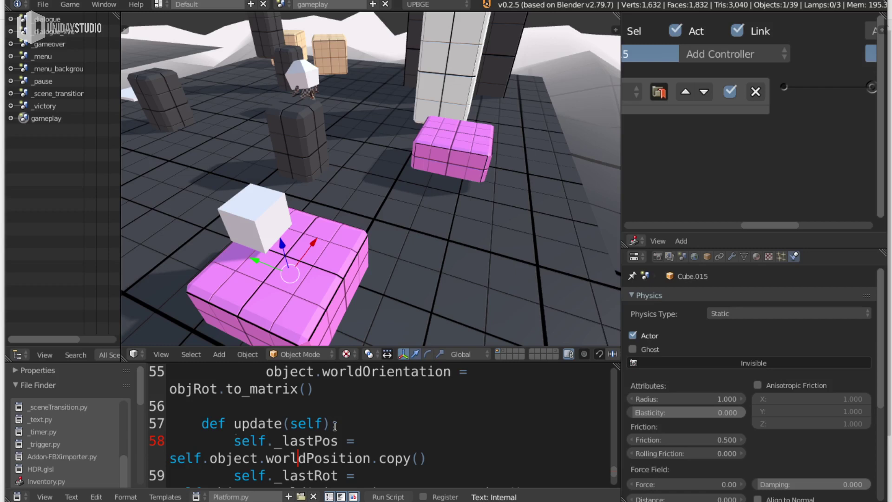
pyautogui.hotkey('ctrl', 'Up')
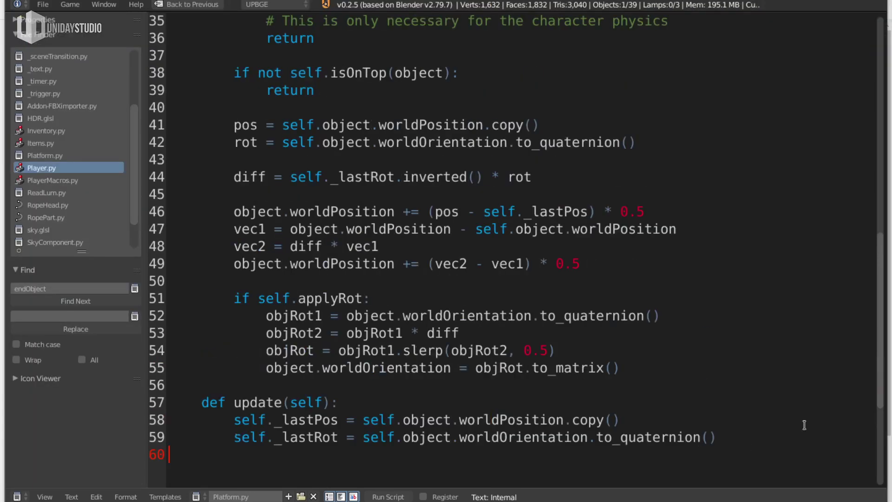
pyautogui.moveTo(883, 335); pyautogui.dragTo(874, 307)
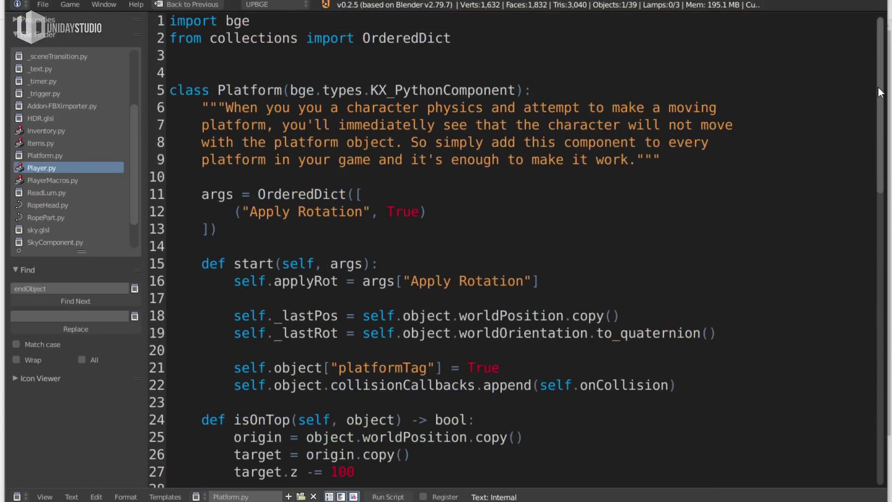
pyautogui.moveTo(874, 307); pyautogui.dragTo(864, 69)
pyautogui.hotkey('ctrl', 'Up')
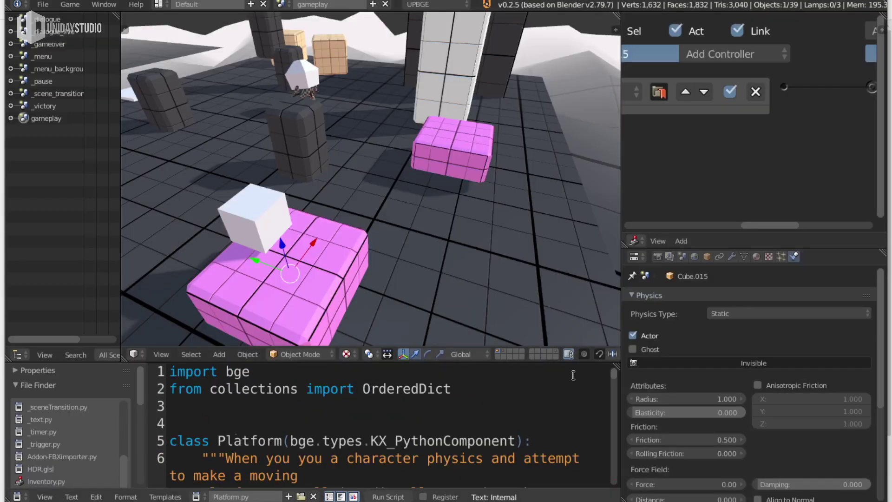
pyautogui.moveTo(585, 363); pyautogui.dragTo(585, 433)
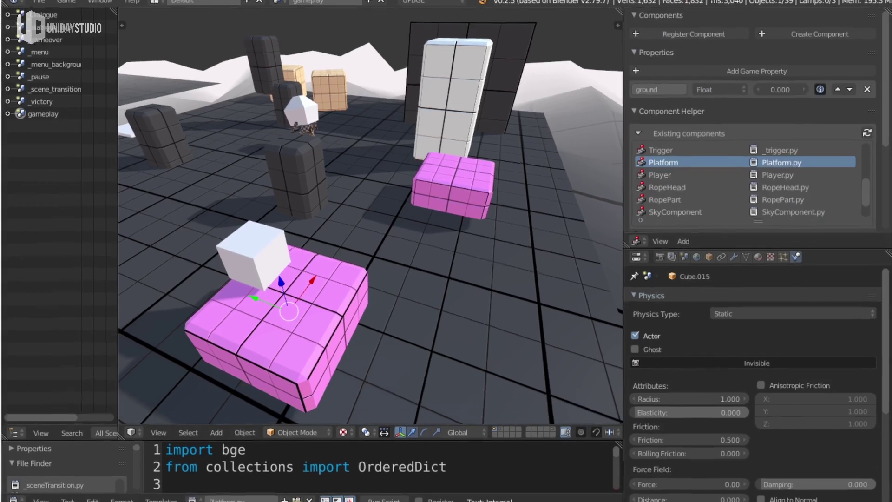
pyautogui.moveTo(458, 283); pyautogui.dragTo(407, 285, button='middle')
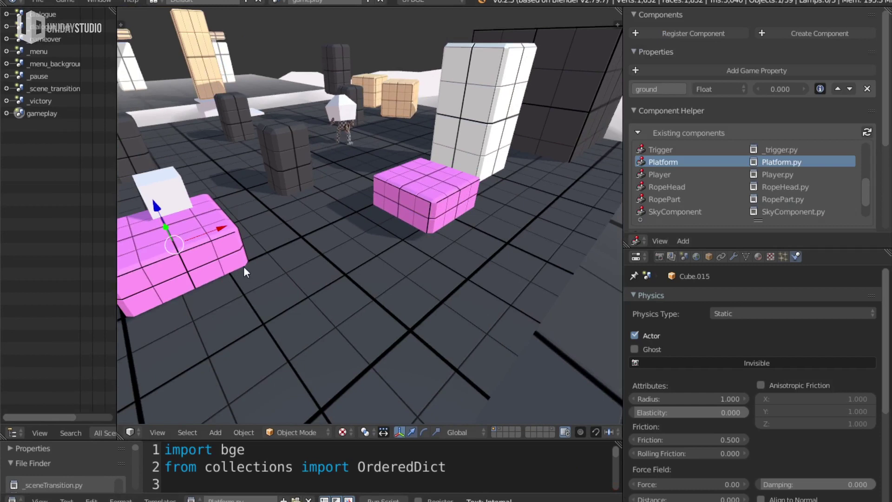
# Step: Frame the pink platform and enlarge the Component Helper to show Create component with Script and Class 'Platform'
pyautogui.press('KP_Decimal')
pyautogui.scroll(-4, 425, 254)
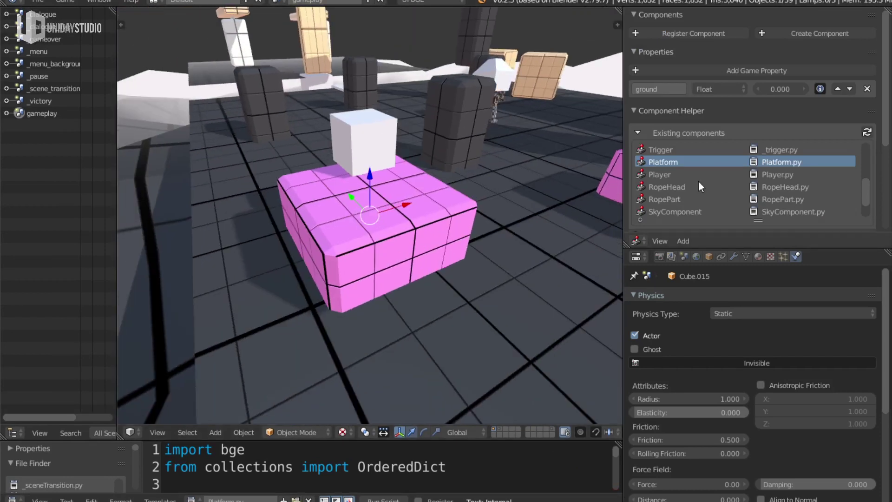
pyautogui.moveTo(817, 249); pyautogui.dragTo(818, 314)
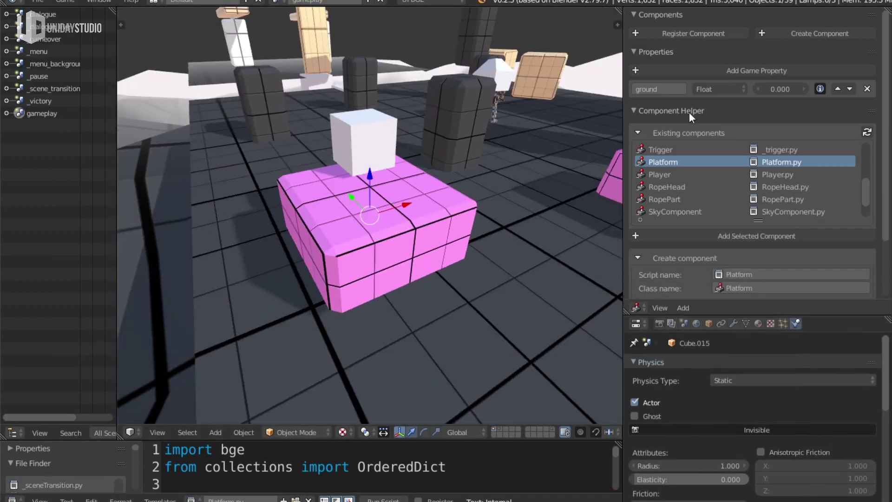
pyautogui.click(638, 132)
pyautogui.click(638, 132)
pyautogui.scroll(-1, 723, 189)
pyautogui.scroll(-1, 700, 206)
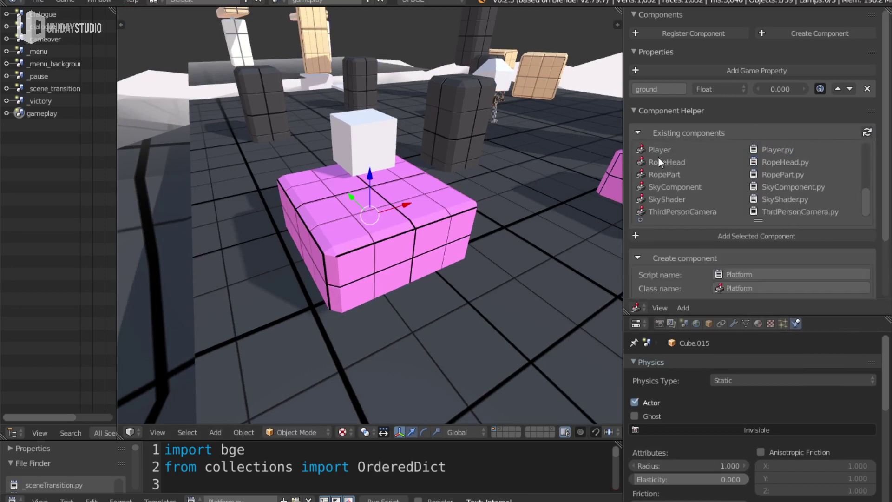
pyautogui.scroll(1, 670, 167)
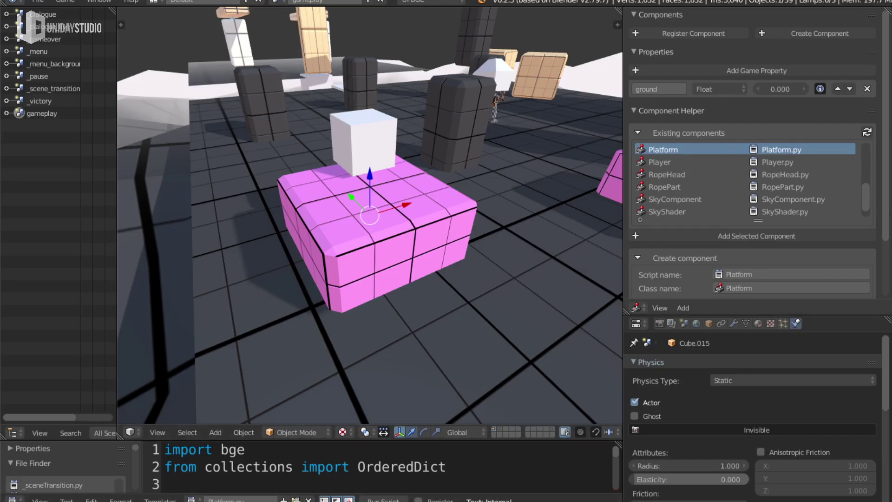
pyautogui.scroll(-3, 633, 120)
pyautogui.click(640, 100)
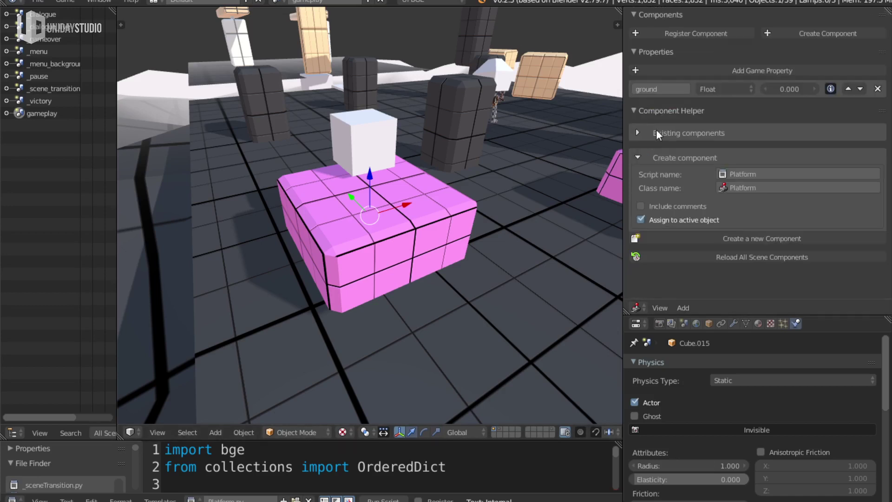
# Step: Attach the Platform component to the first pink platform and show its settings
pyautogui.click(644, 132)
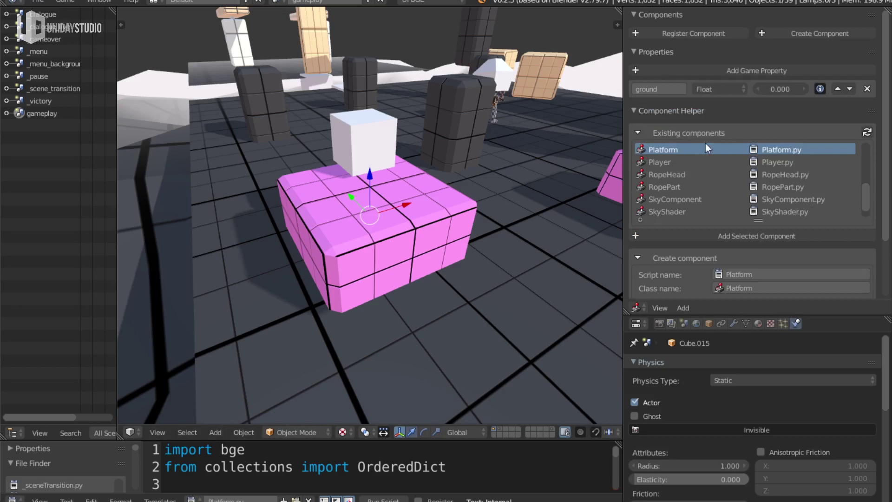
pyautogui.click(764, 236)
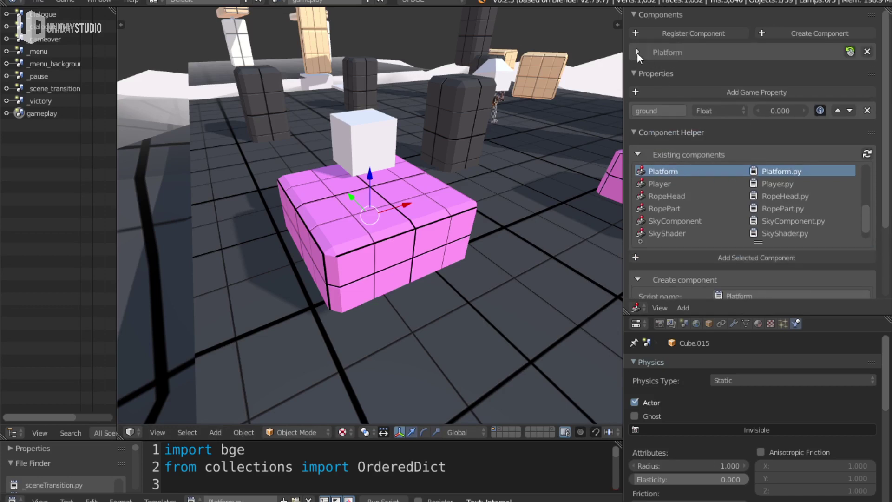
pyautogui.click(637, 52)
# Step: Select the other pink platform and attach the Platform component to it as well
pyautogui.moveTo(532, 164); pyautogui.dragTo(325, 277, button='middle')
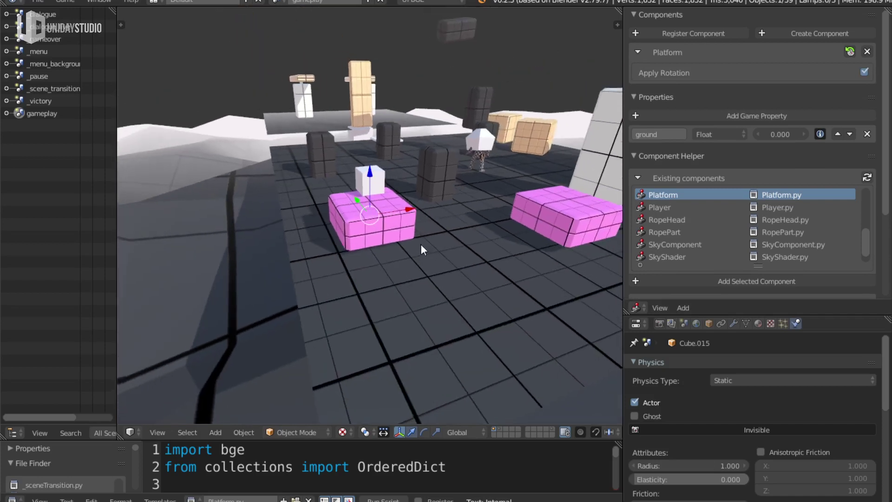
pyautogui.moveTo(325, 277); pyautogui.dragTo(310, 290, button='middle')
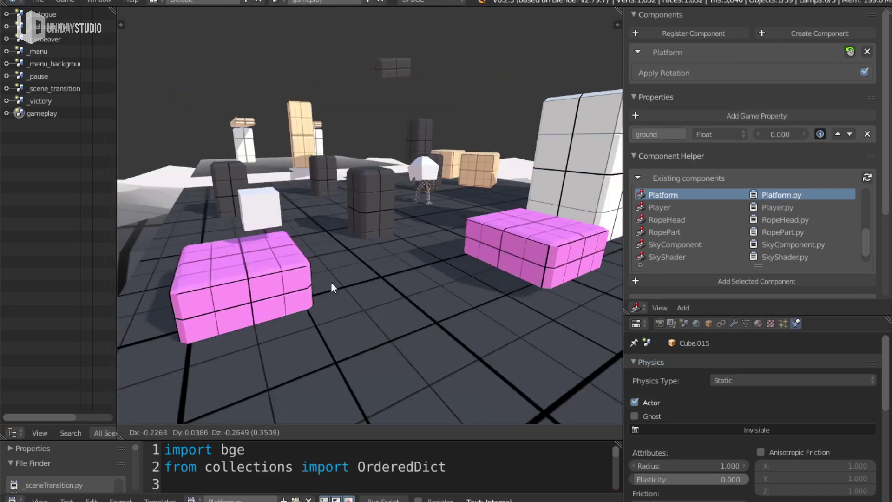
pyautogui.rightClick(571, 251)
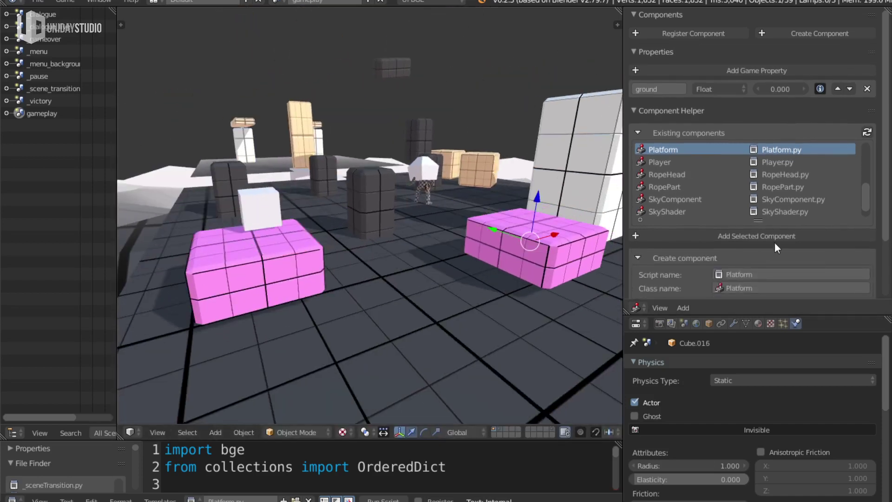
pyautogui.click(757, 236)
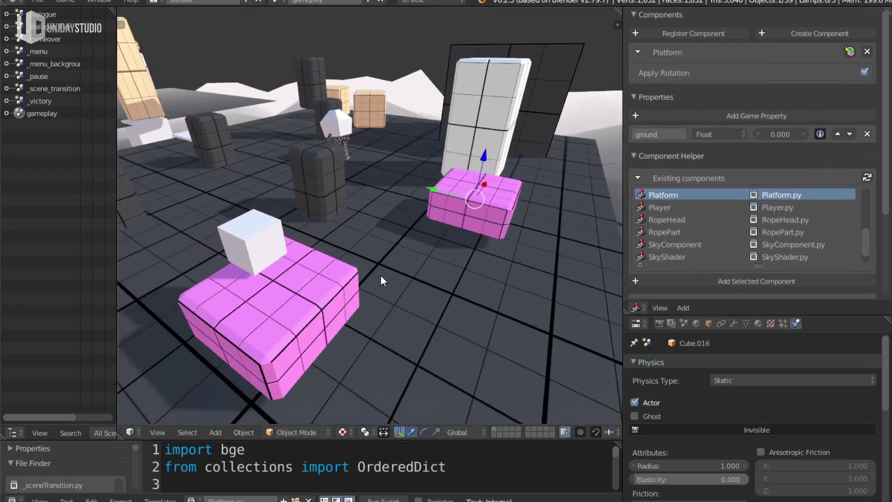
pyautogui.press('p')
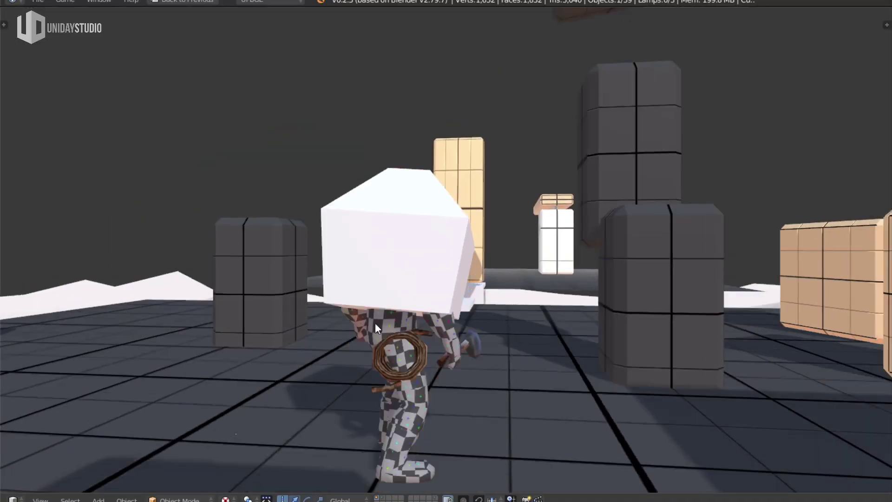
pyautogui.press('Escape')
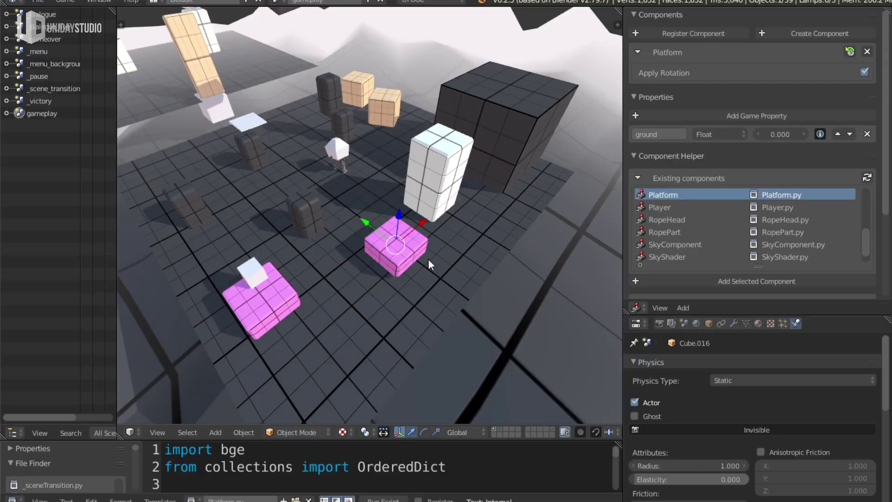
# Step: Rotate the pink platform Cube.016 about its vertical Z axis
pyautogui.moveTo(428, 259); pyautogui.dragTo(450, 308, button='middle')
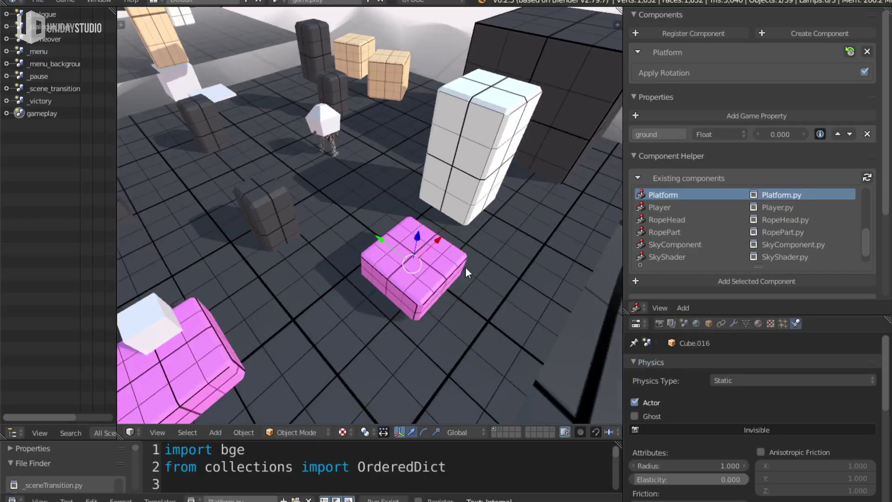
pyautogui.press('r')
pyautogui.press('z')
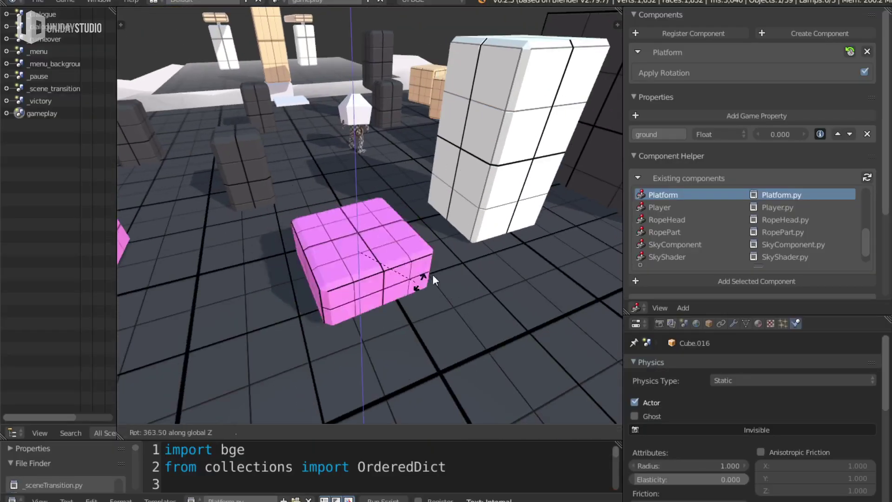
pyautogui.click(345, 328)
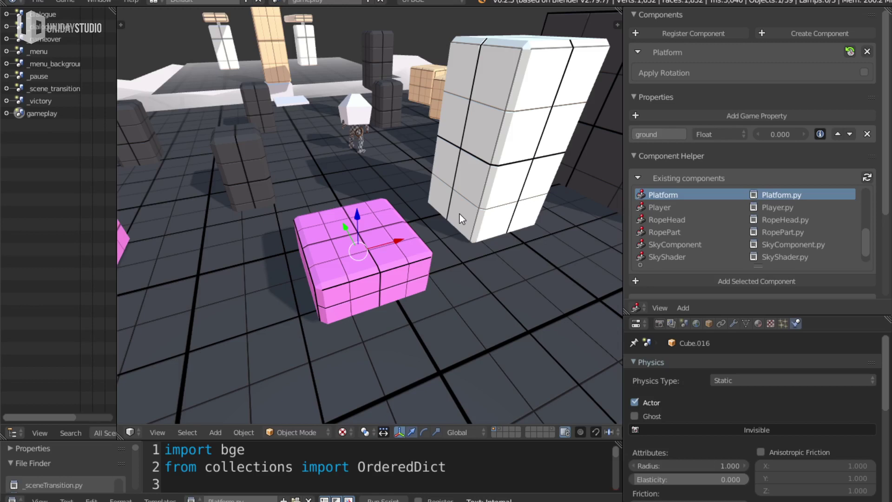
# Step: Play the game, walking and jumping the character on and off the moving pink platforms
pyautogui.press('p')
pyautogui.press('w')
pyautogui.press('space')
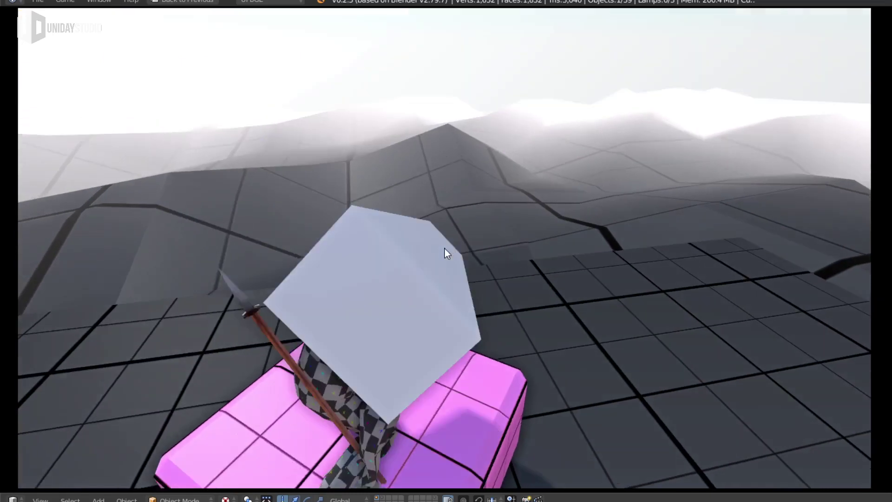
pyautogui.press('w')
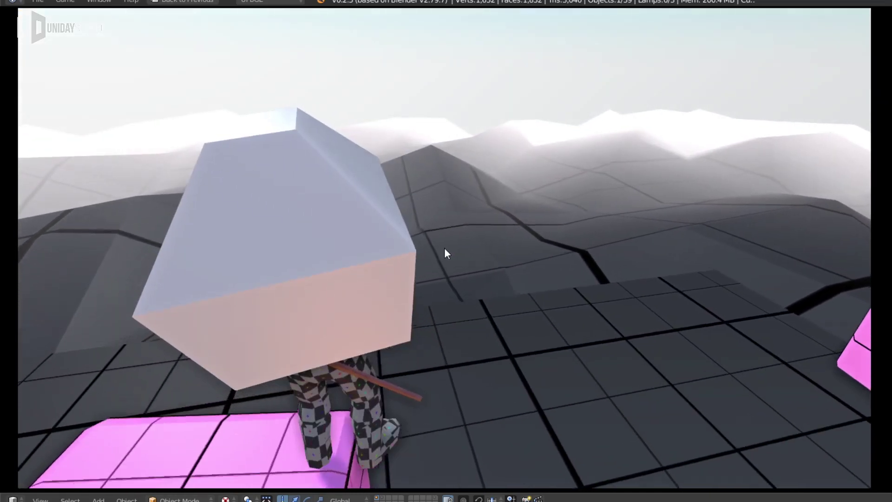
pyautogui.press('d')
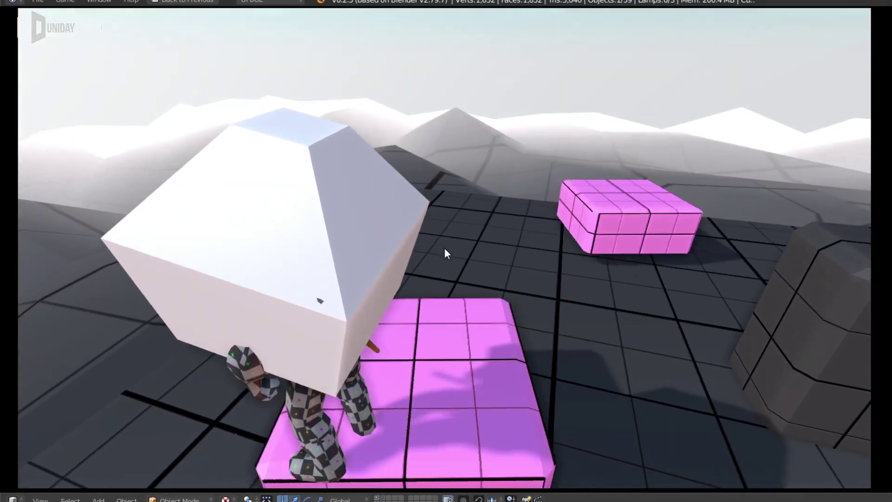
pyautogui.press('w')
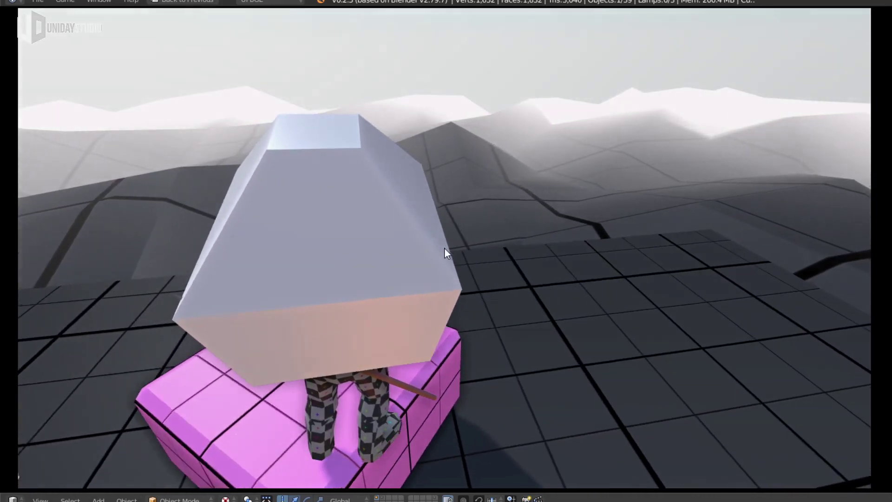
pyautogui.press('w')
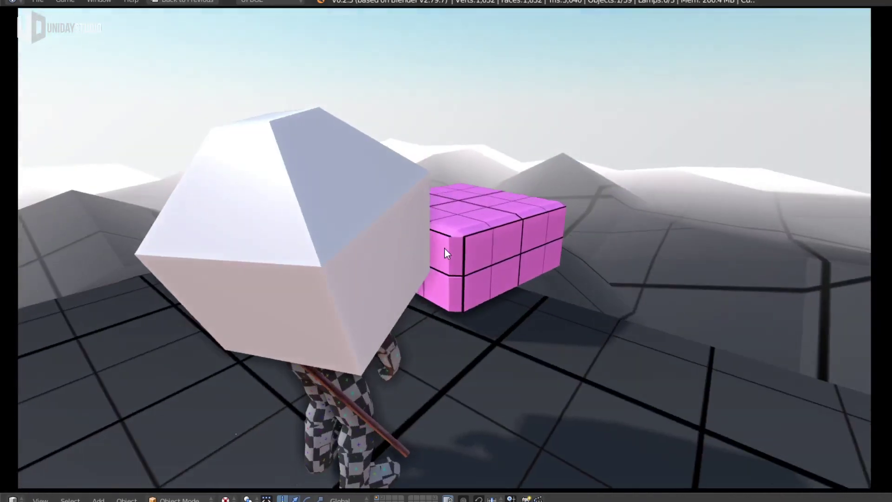
pyautogui.press('space')
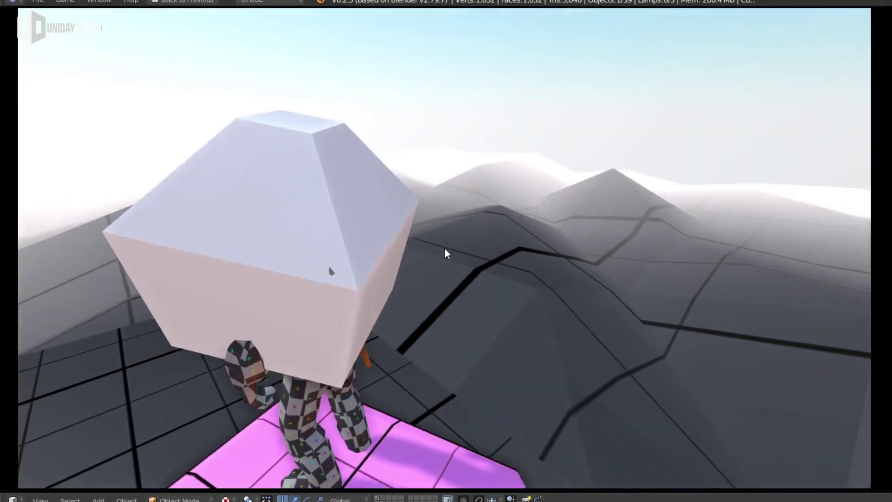
# Step: Quit the game, restore the full editor layout and zoom out over the whole level
pyautogui.press('Escape')
pyautogui.hotkey('ctrl', 'Up')
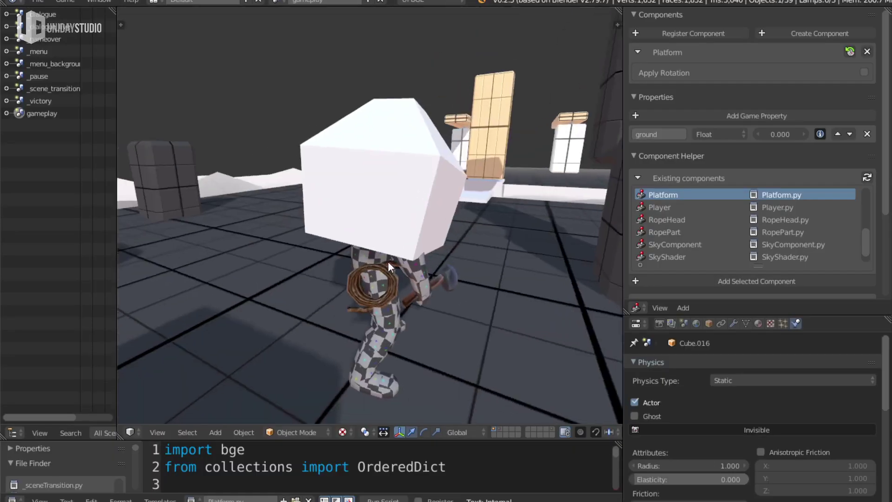
pyautogui.press('Escape')
pyautogui.scroll(-5, 305, 275)
pyautogui.moveTo(305, 275); pyautogui.dragTo(371, 284, button='middle')
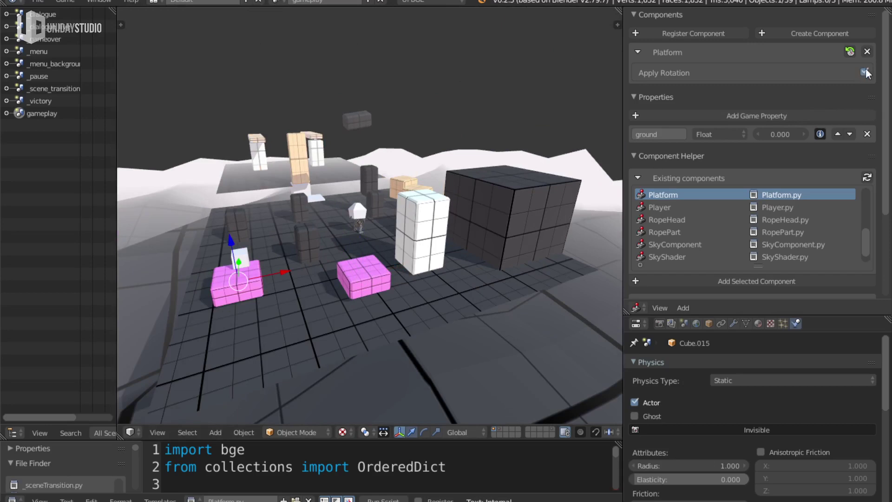
# Step: Run the game again, ride a pink platform, then stop the game
pyautogui.press('p')
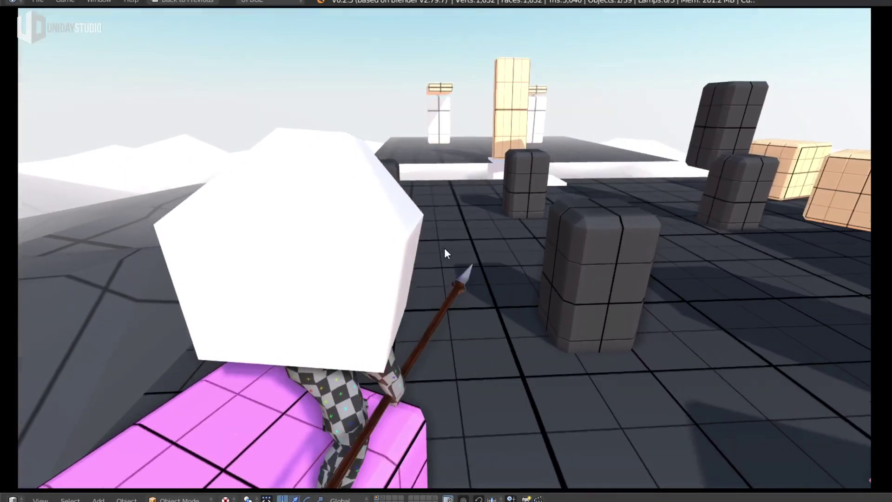
pyautogui.press('Escape')
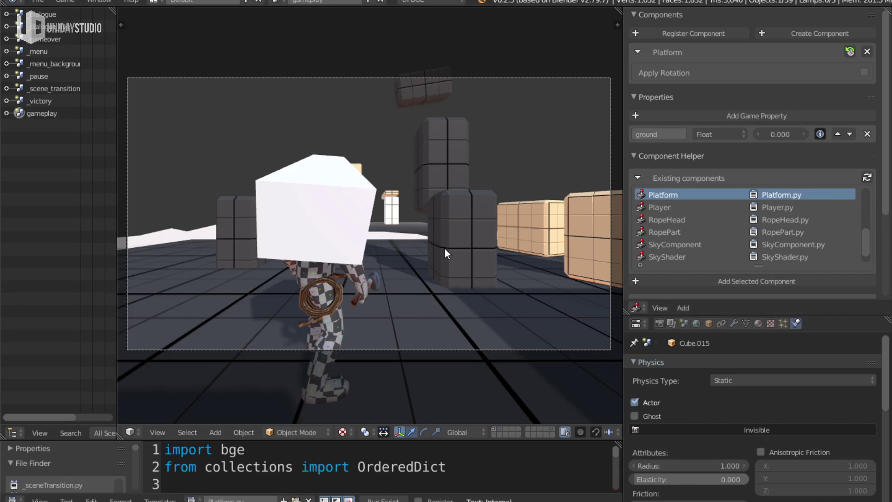
# Step: Select each pink cube to check its Platform component, then run the game in the viewport
pyautogui.press('KP_0')
pyautogui.rightClick(385, 269)
pyautogui.rightClick(246, 277)
pyautogui.moveTo(249, 274)
pyautogui.mouseDown(button='middle')
pyautogui.moveTo(346, 210)
pyautogui.moveTo(512, 219)
pyautogui.moveTo(419, 255)
pyautogui.mouseUp(button='middle')
pyautogui.rightClick(448, 274)
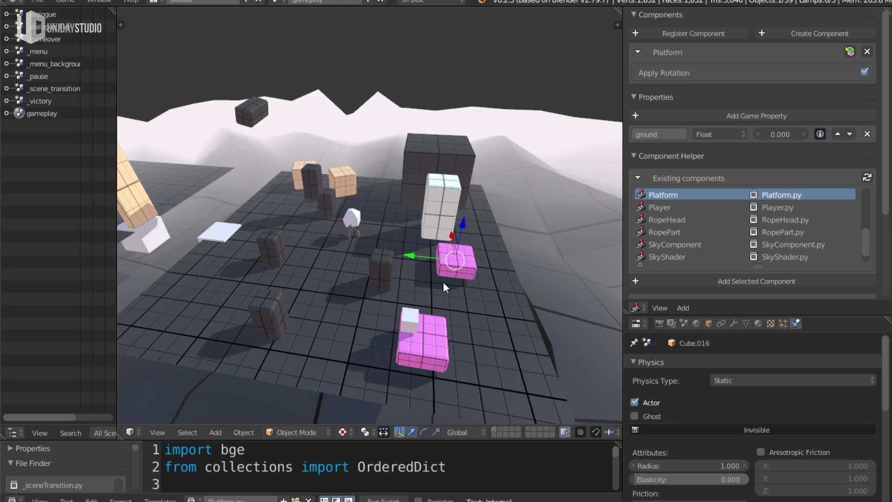
pyautogui.press('p')
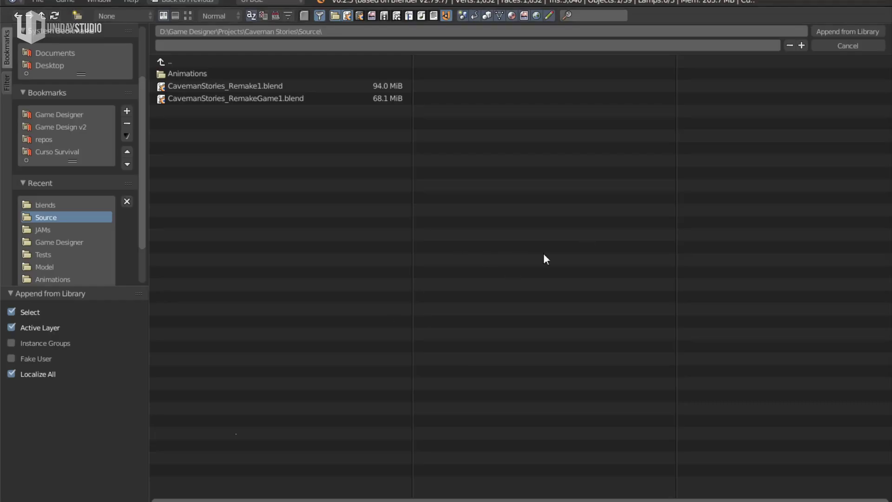
pyautogui.press('Escape')
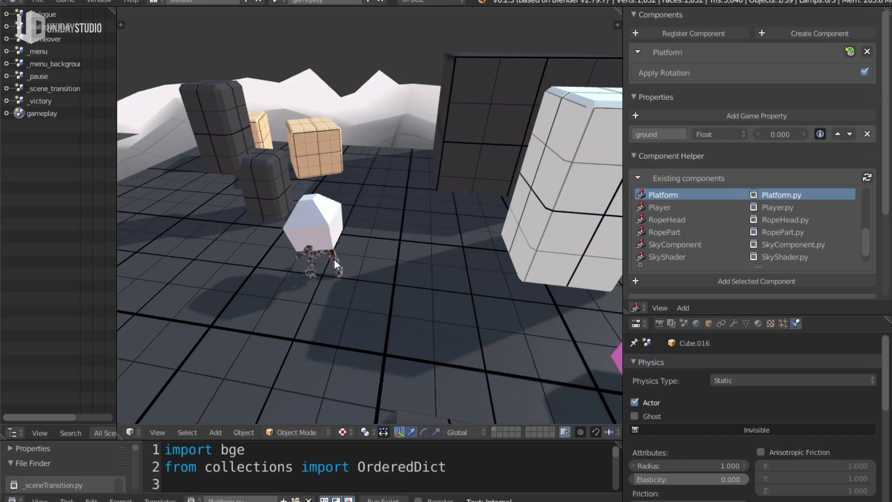
# Step: Walk the character toward the crate, then stop the game
pyautogui.press('w')
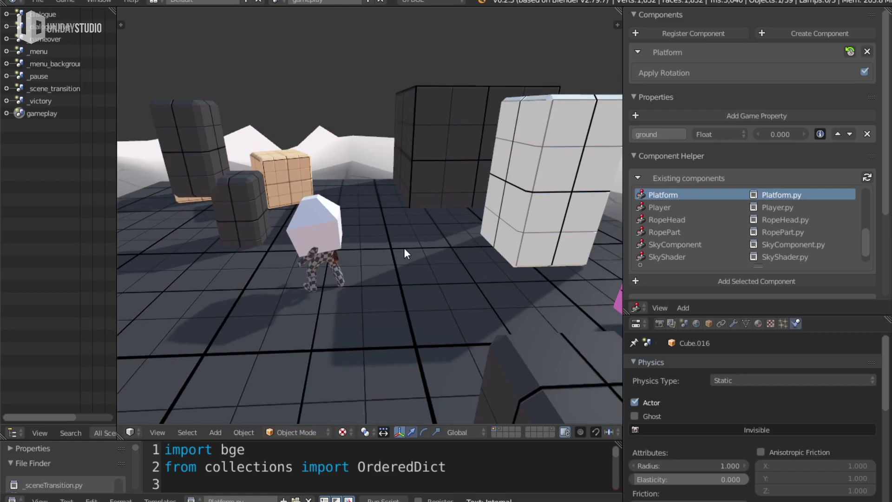
pyautogui.press('w')
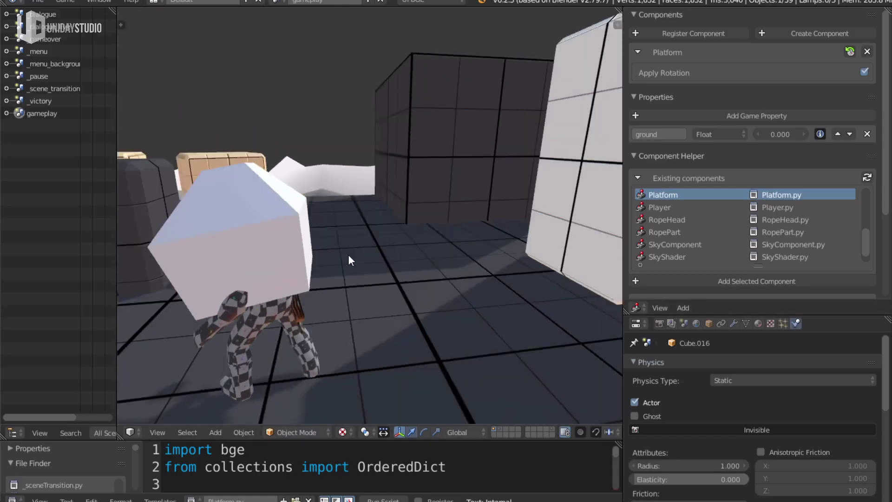
pyautogui.press('Escape')
# Step: Select the floor plane and enlarge its physics settings down to the Ragdoll Panel
pyautogui.moveTo(357, 223)
pyautogui.mouseDown(button='middle')
pyautogui.moveTo(416, 268)
pyautogui.moveTo(374, 297)
pyautogui.mouseUp(button='middle')
pyautogui.rightClick(423, 333)
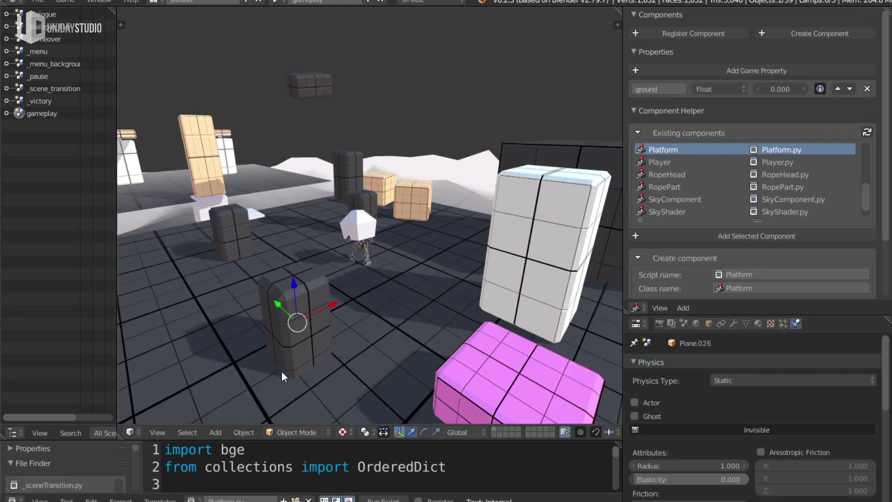
pyautogui.moveTo(785, 316); pyautogui.dragTo(784, 138)
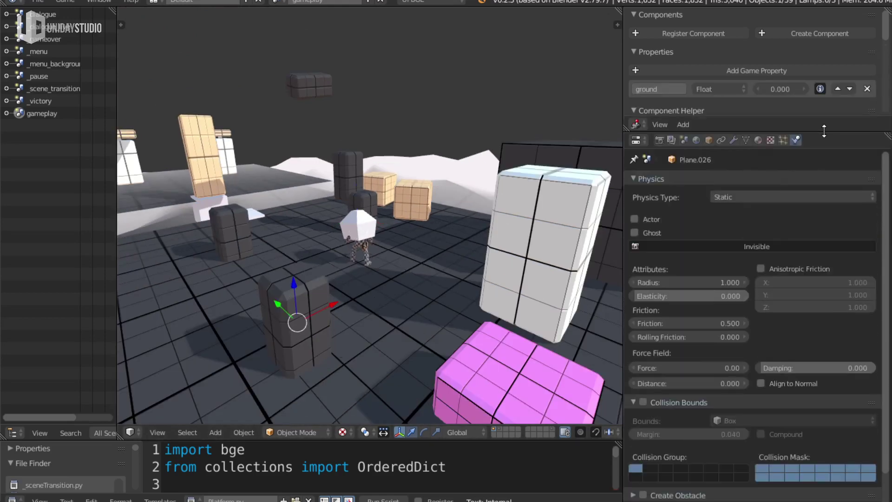
pyautogui.scroll(-2, 694, 419)
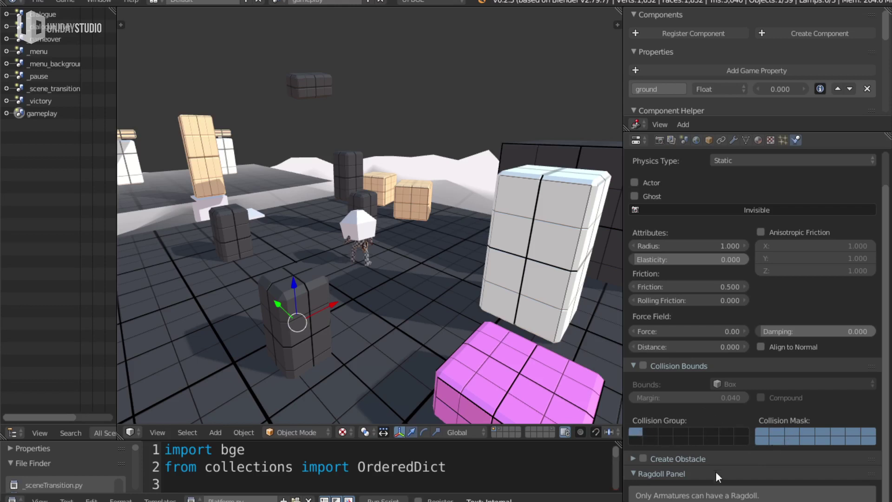
# Step: Start moving the selected pillar twice and cancel both times, leaving it in place
pyautogui.scroll(-3, 344, 300)
pyautogui.moveTo(344, 300)
pyautogui.mouseDown(button='middle')
pyautogui.moveTo(460, 245)
pyautogui.moveTo(468, 269)
pyautogui.mouseUp(button='middle')
pyautogui.press('g')
pyautogui.rightClick(519, 259)
pyautogui.press('g')
pyautogui.rightClick(388, 303)
pyautogui.moveTo(387, 305)
pyautogui.mouseDown(button='middle')
pyautogui.moveTo(513, 280)
pyautogui.moveTo(458, 308)
pyautogui.moveTo(460, 315)
pyautogui.mouseUp(button='middle')
# Step: Look through the scene camera, maximize the 3D view, and orbit around the level
pyautogui.press('KP_0')
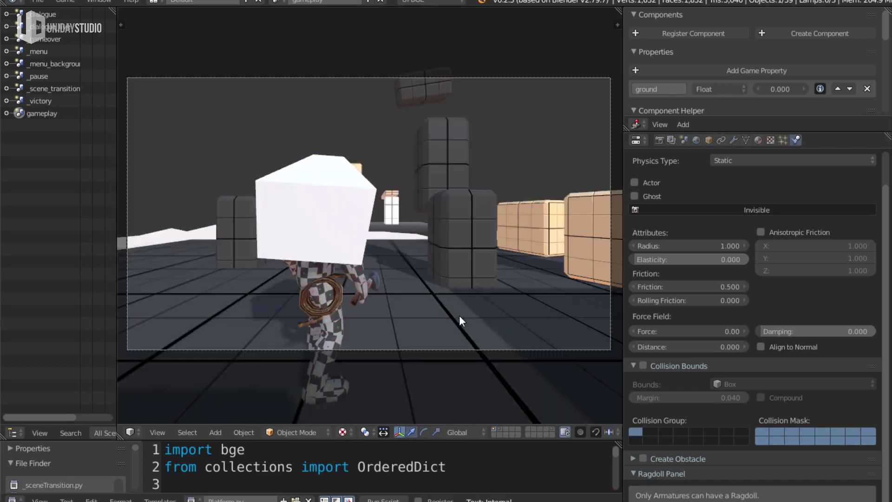
pyautogui.hotkey('ctrl', 'Up')
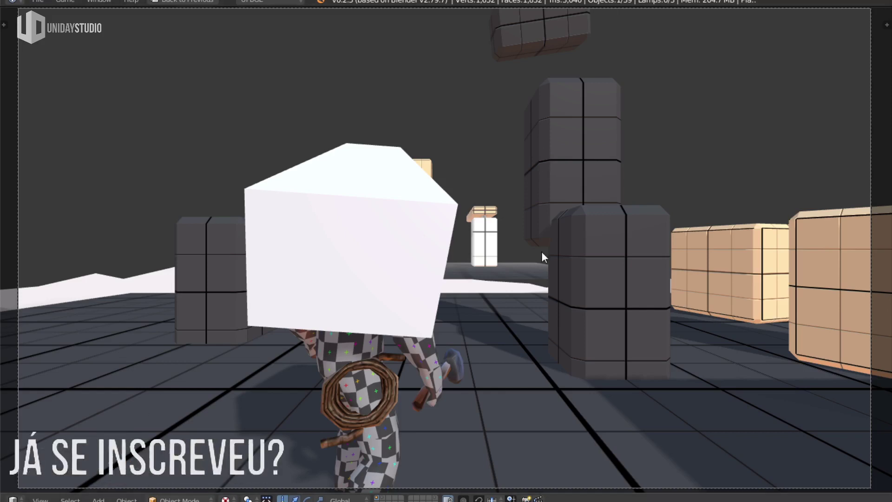
pyautogui.moveTo(421, 261); pyautogui.dragTo(525, 255, button='middle')
pyautogui.moveTo(515, 265); pyautogui.dragTo(608, 200, button='middle')
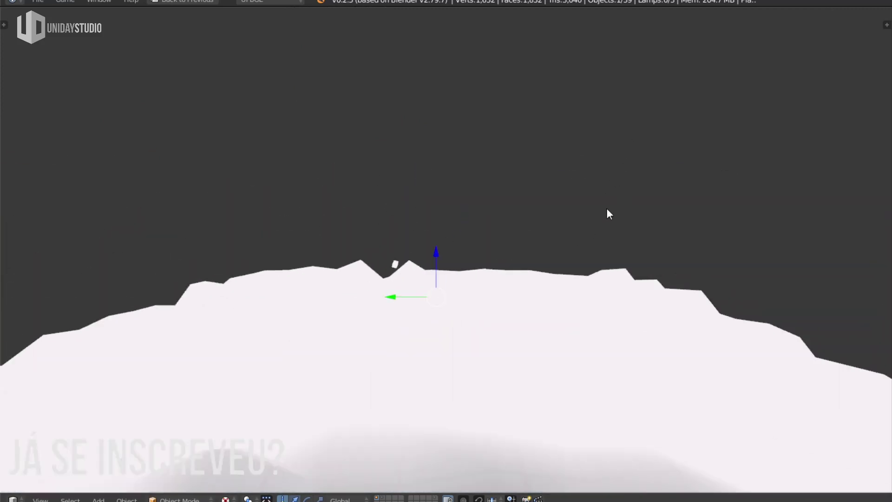
pyautogui.moveTo(608, 200); pyautogui.dragTo(584, 310, button='middle')
pyautogui.moveTo(546, 335); pyautogui.dragTo(558, 196, button='middle')
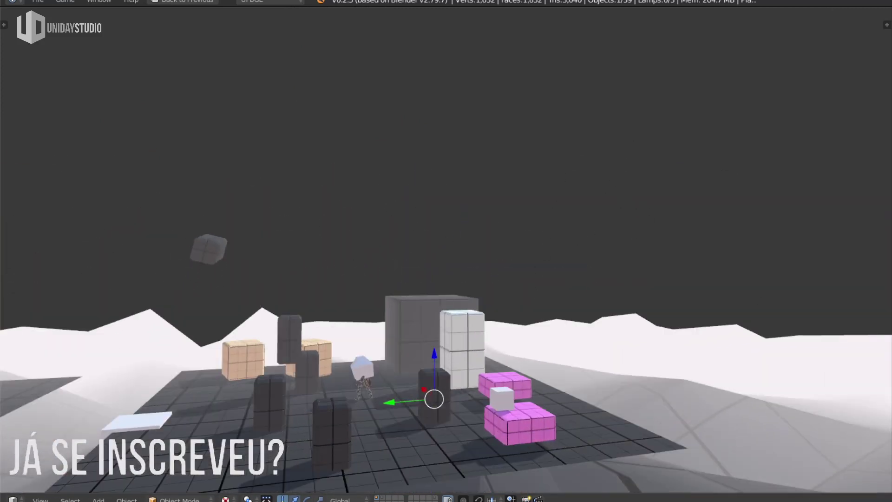
# Step: Play-test the game, pausing and resuming it once, then quit the game
pyautogui.press('p')
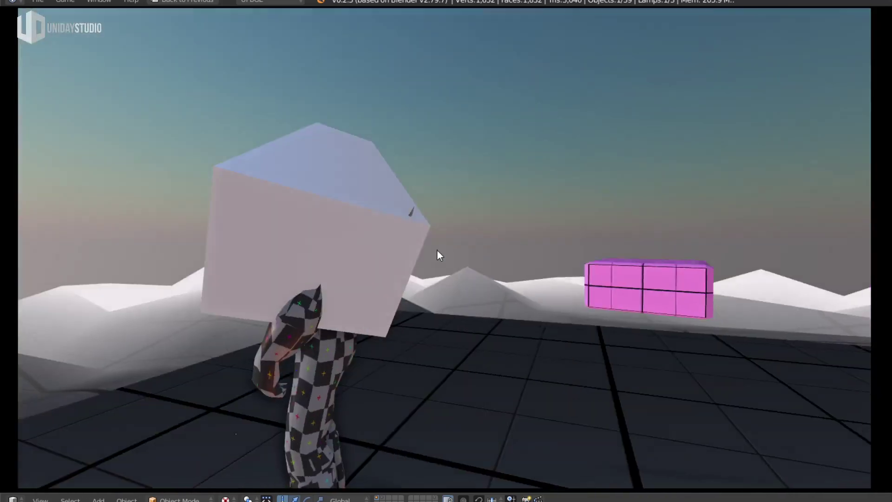
pyautogui.press('Escape')
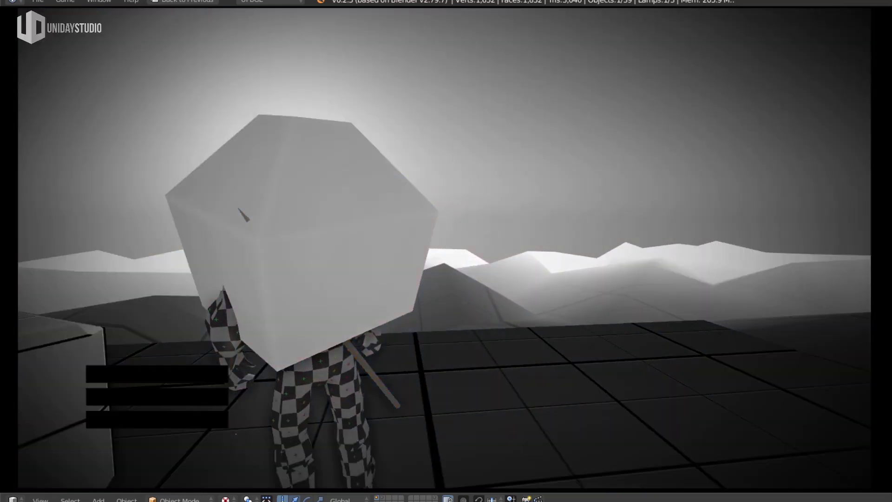
pyautogui.press('Escape')
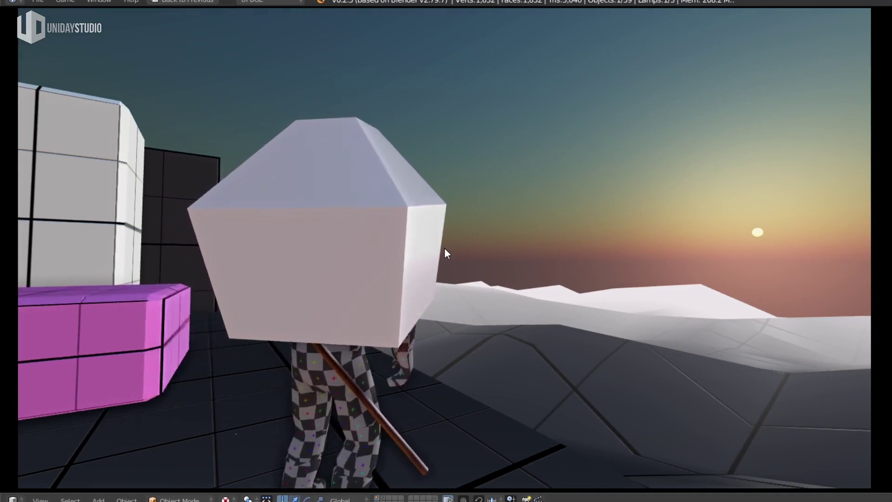
pyautogui.press('Escape')
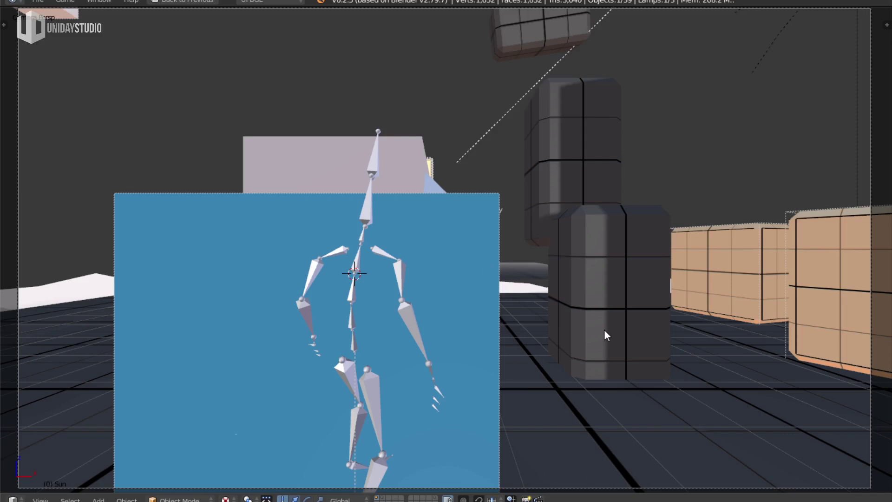
# Step: Restart the game and bring up its grayscale pause menu
pyautogui.press('p')
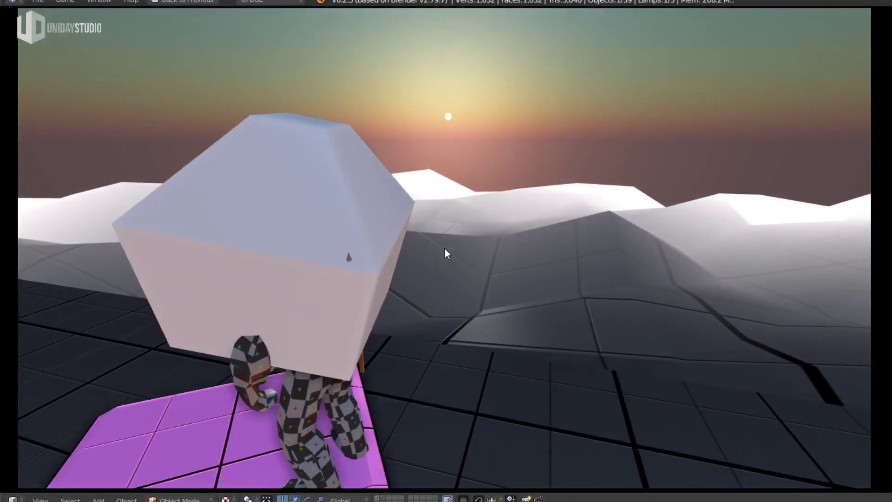
pyautogui.press('Escape')
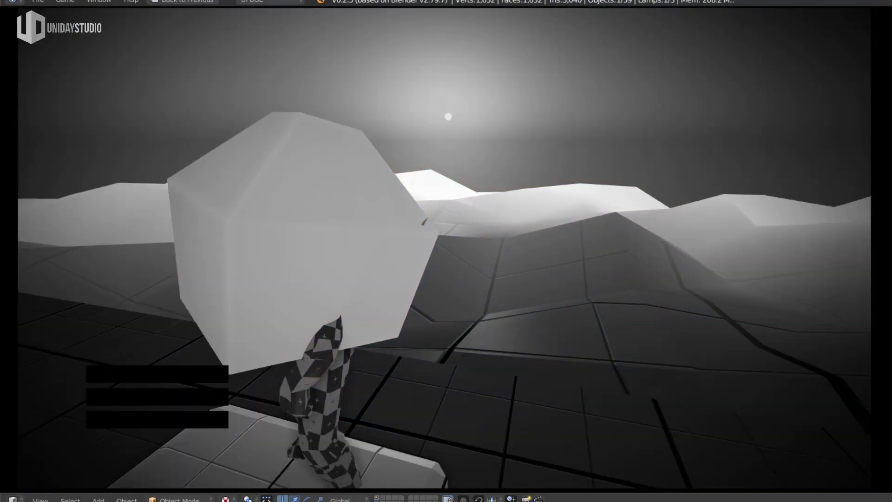